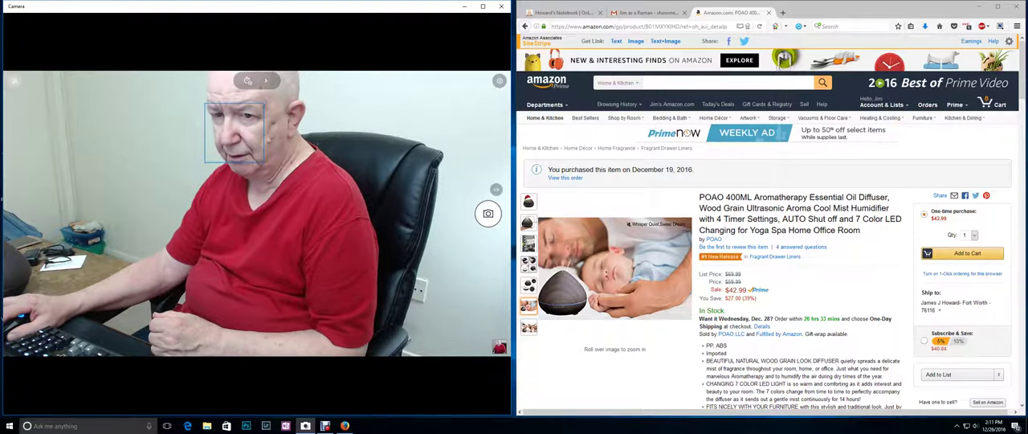
Switch to the wide-angle Logitech C930e webcam and put Camera in video mode.
click(248, 81)
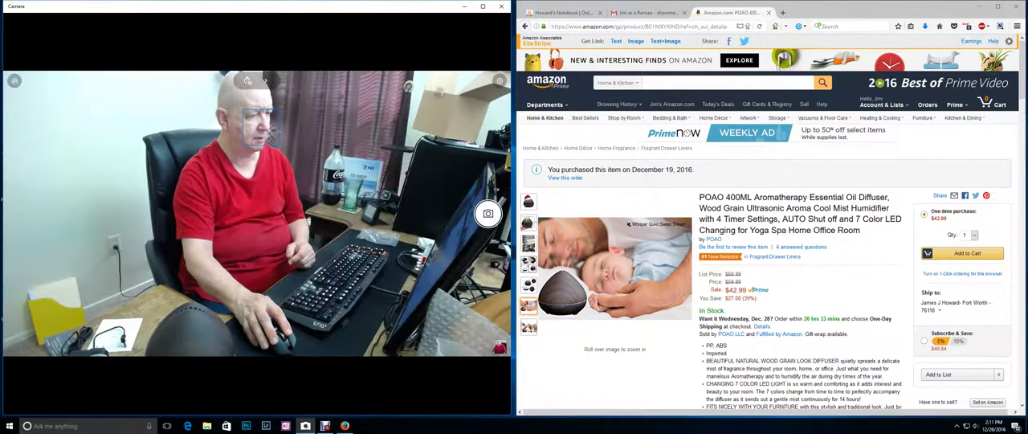
click(257, 80)
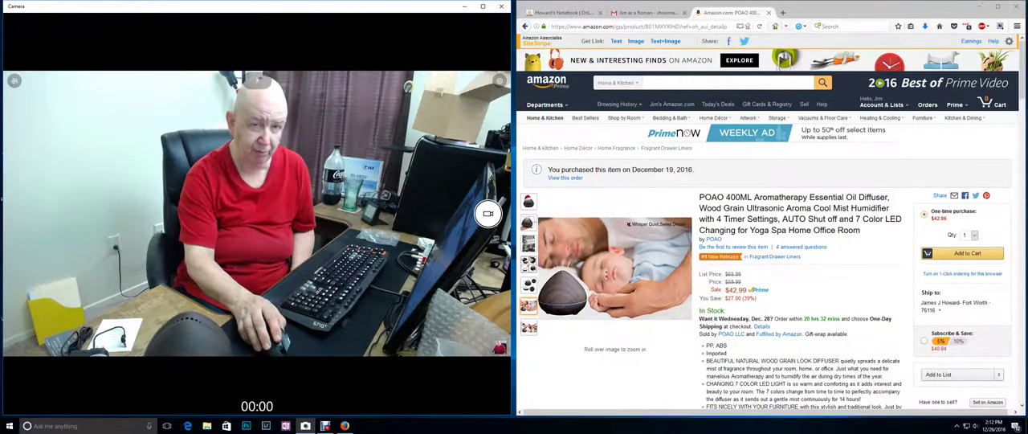
scroll(771, 241, down, 1)
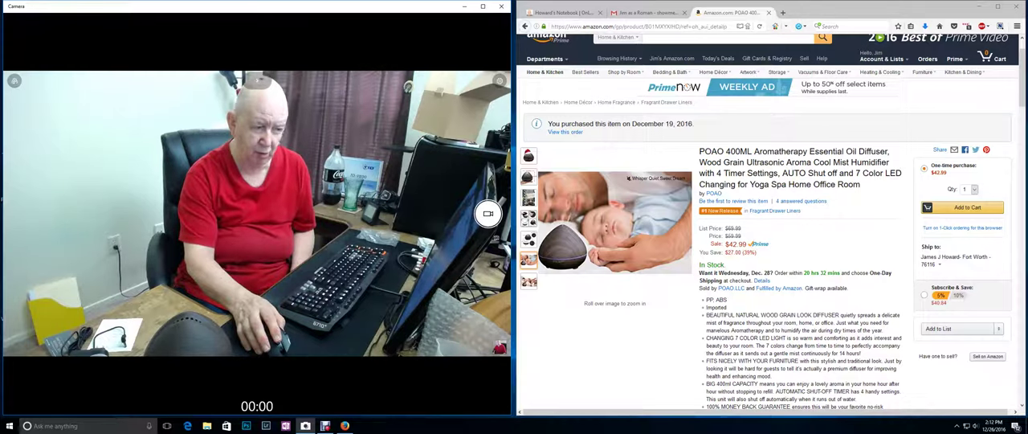
scroll(771, 241, down, 4)
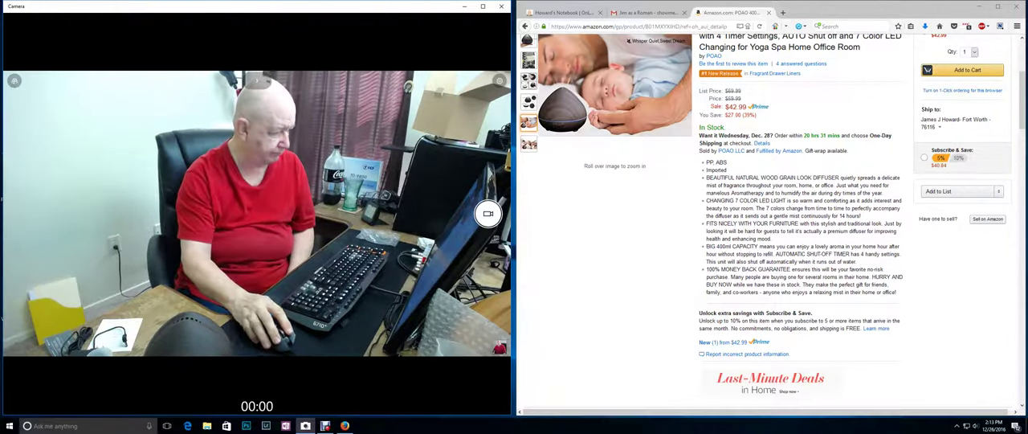
click(325, 425)
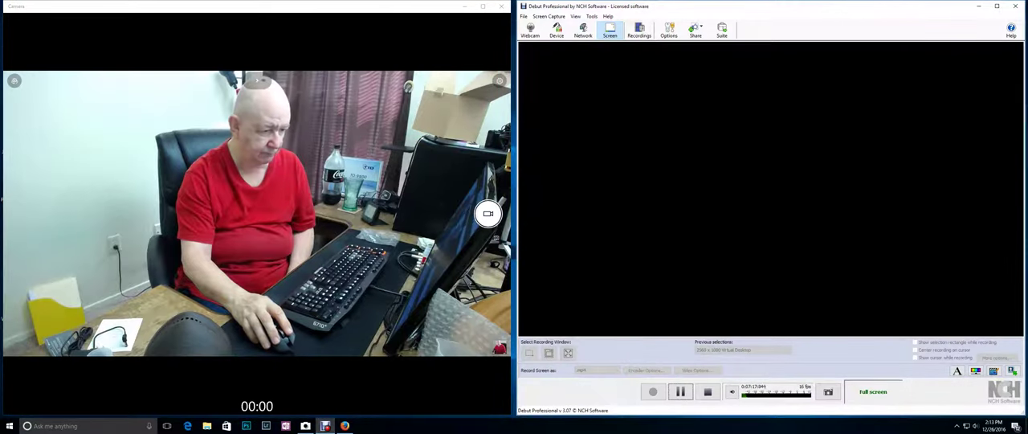